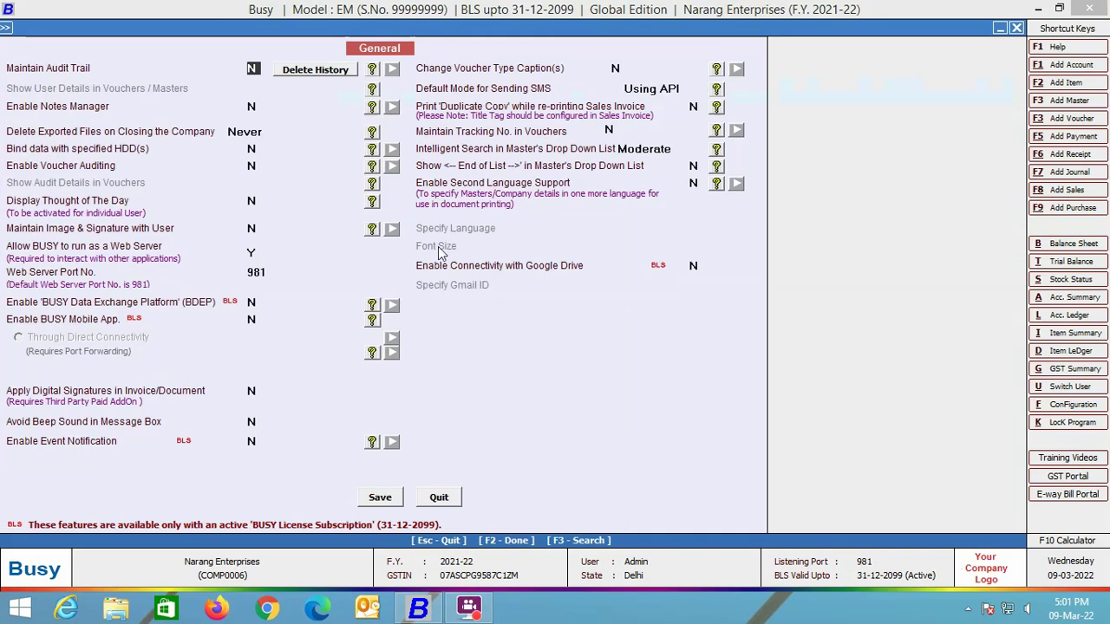
Step: Set Enable Connectivity with Google Drive to Y and enter the export account's Gmail address as the Gmail ID
click(694, 265)
text(Y)
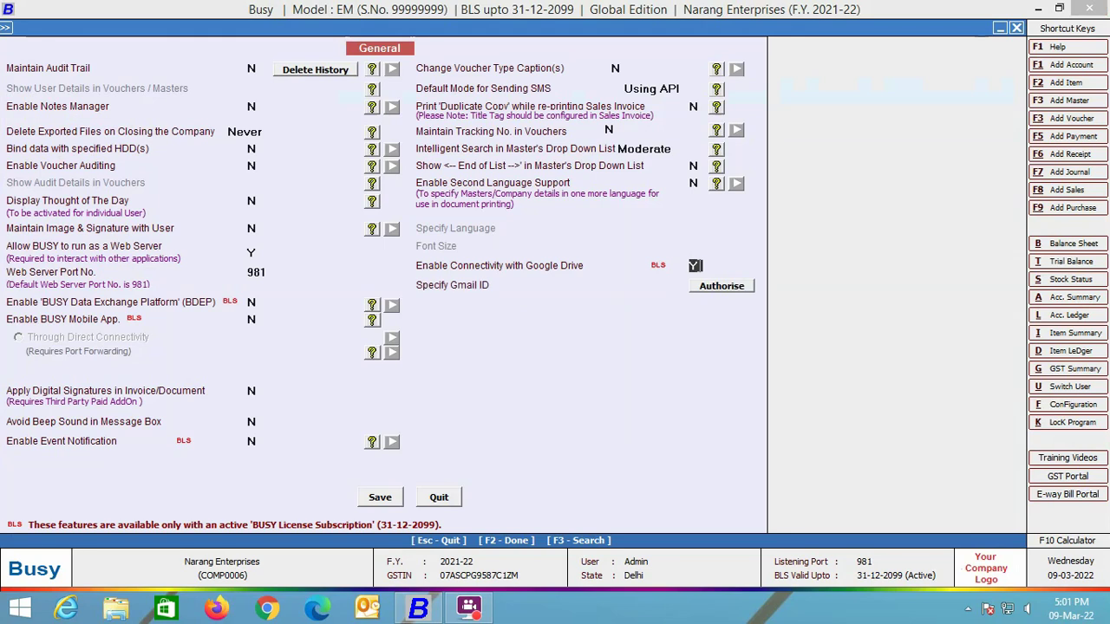
key(Return)
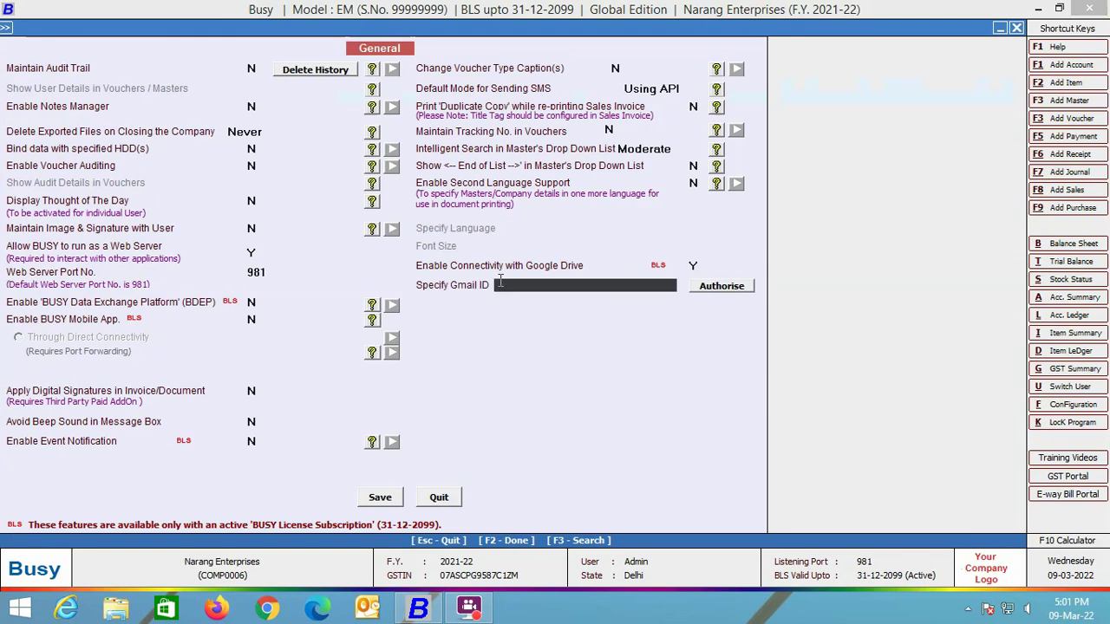
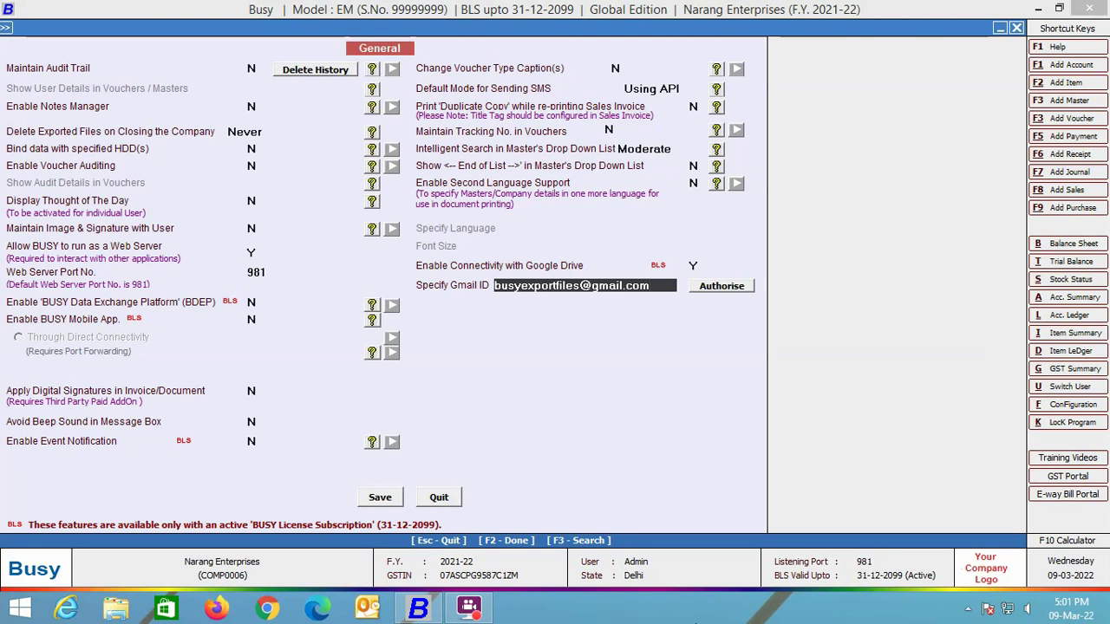
key(Tab)
Step: Authorise the Google Drive link, answering Yes to the Gmail Account login required prompt
click(720, 288)
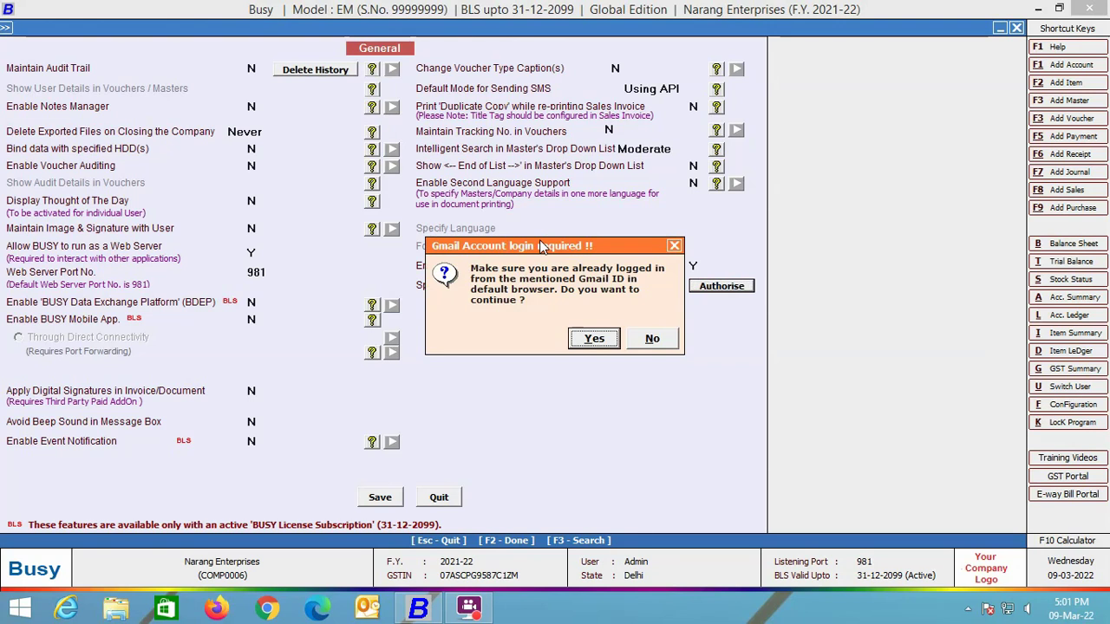
click(593, 337)
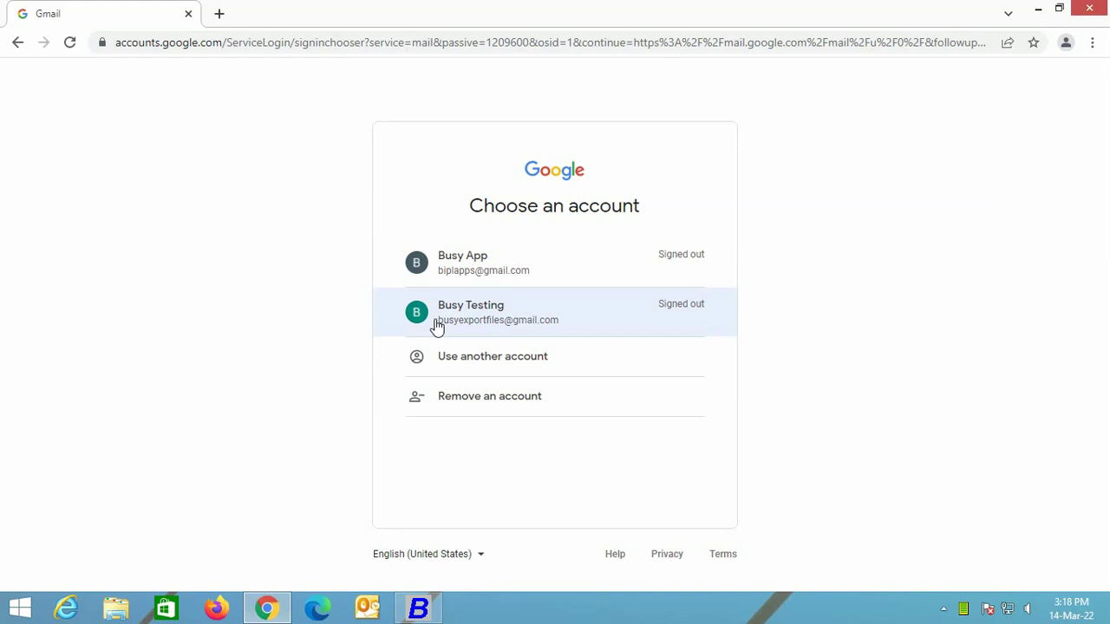
Step: Sign in to the export account with its password and grant BUSY access to its Drive files
click(437, 327)
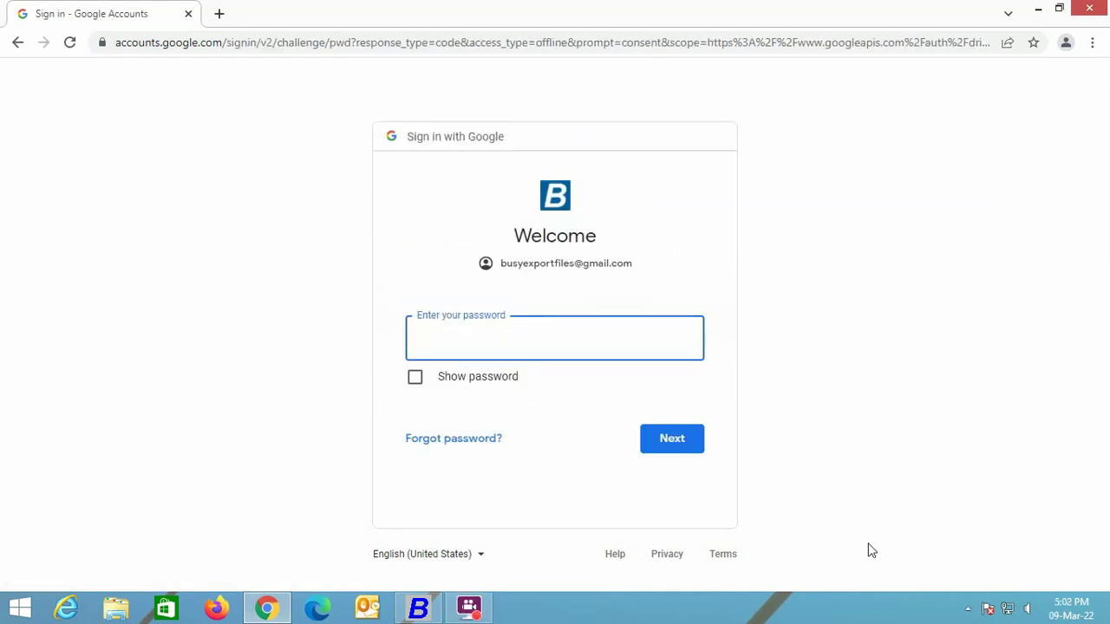
text(***************)
click(680, 440)
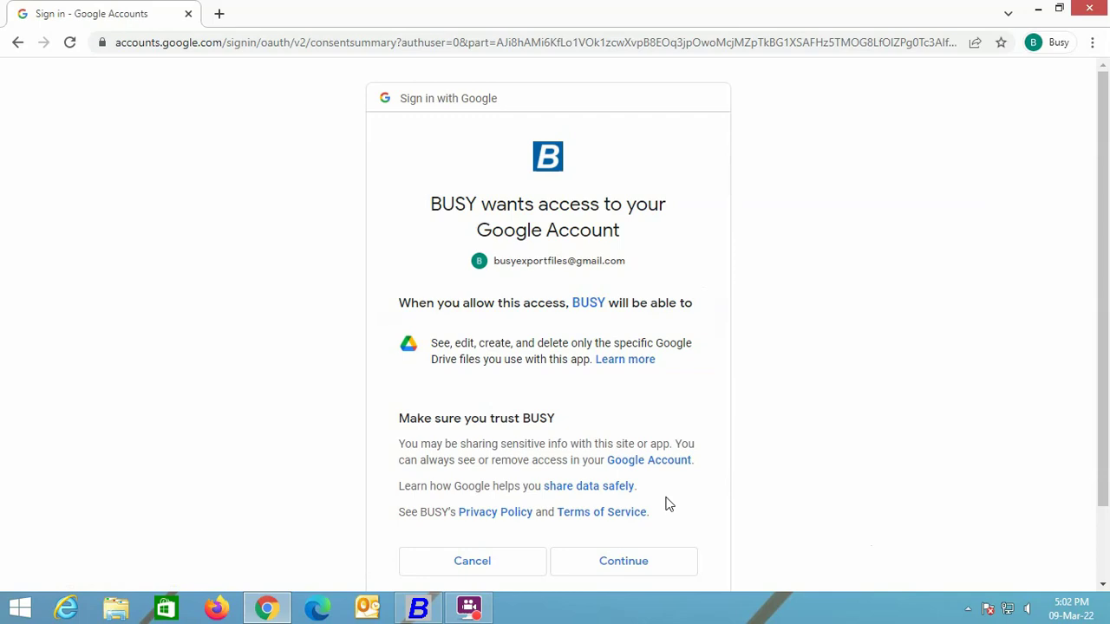
click(655, 565)
click(434, 611)
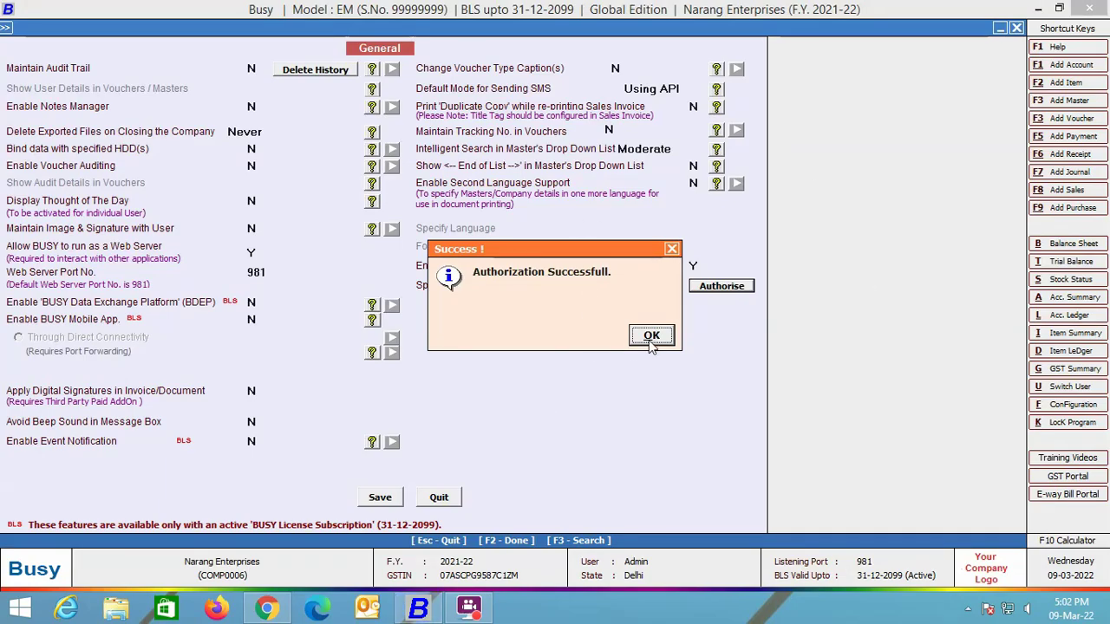
Step: Dismiss the Authorization Successfull message, save the Google Drive settings and exit Features / Options
click(651, 336)
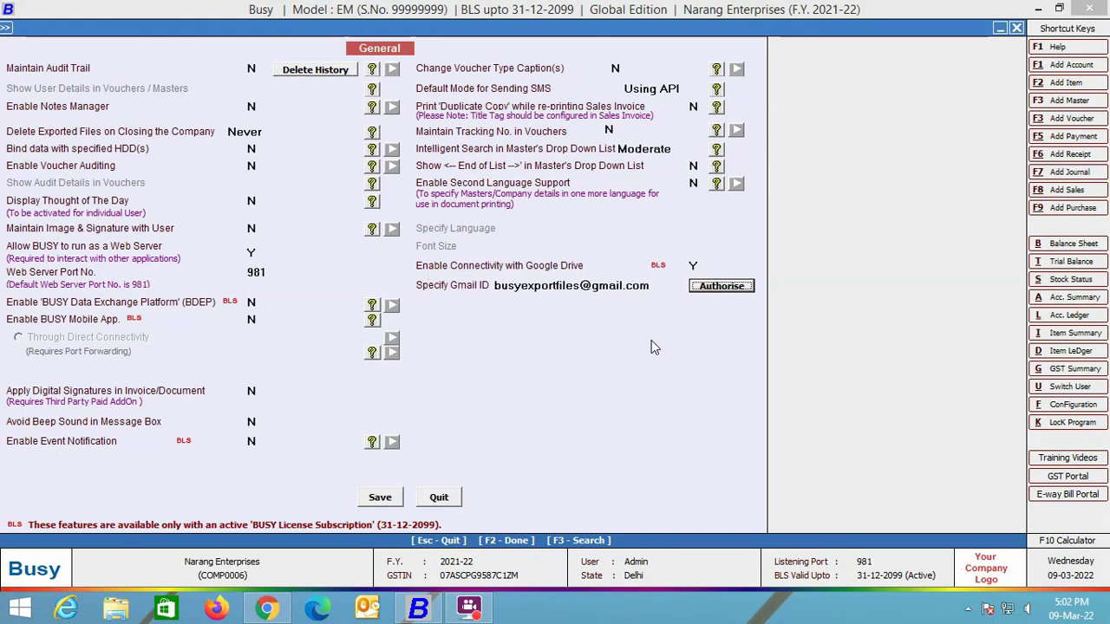
click(382, 497)
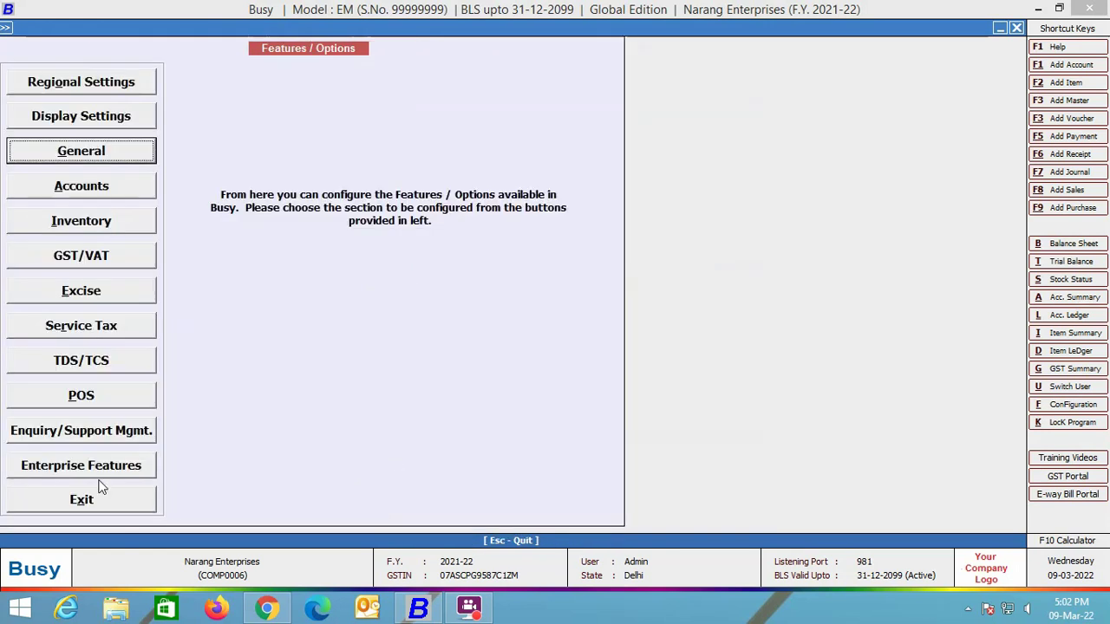
click(98, 497)
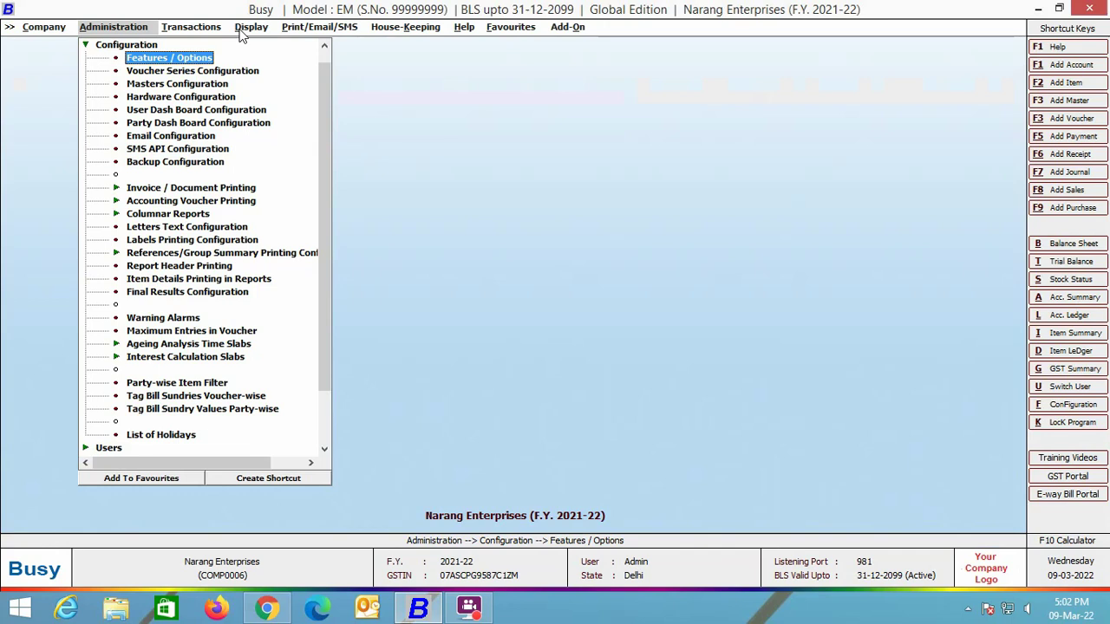
Step: Generate the Standard, One Account, Account-Wise ledger for A.B. Traders and start exporting it as a Google Sheet
click(243, 31)
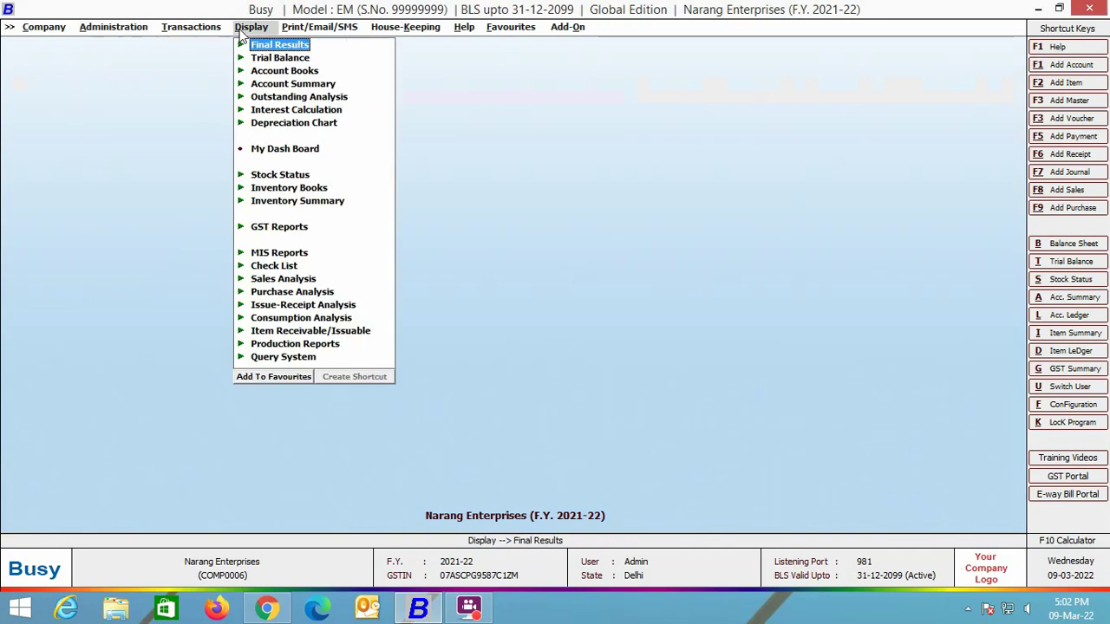
click(284, 70)
click(298, 96)
click(344, 109)
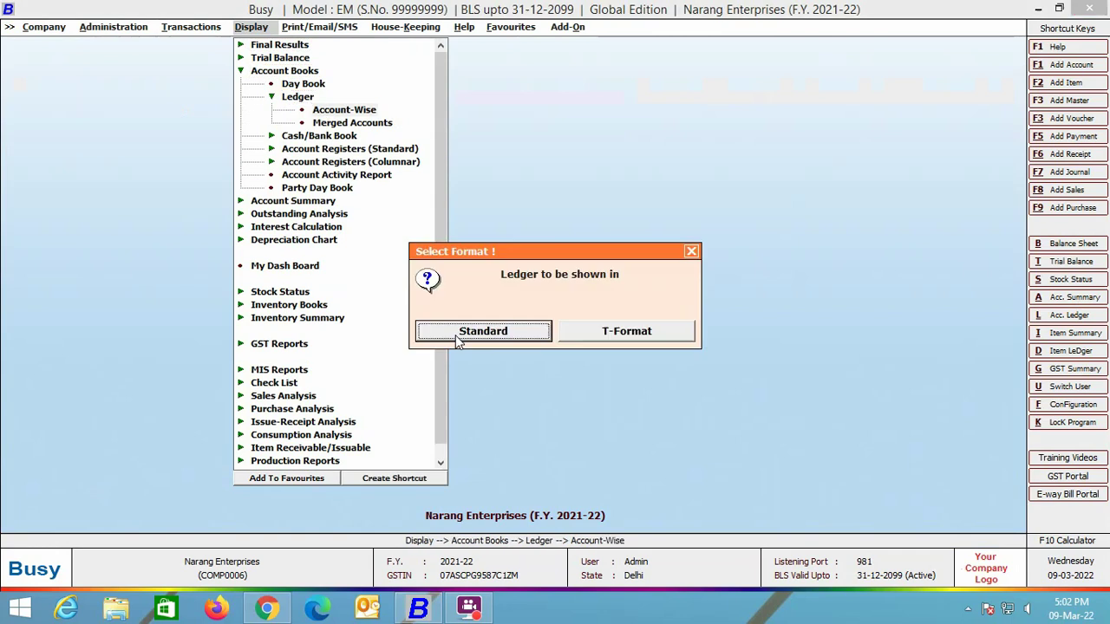
click(458, 338)
click(459, 319)
click(258, 417)
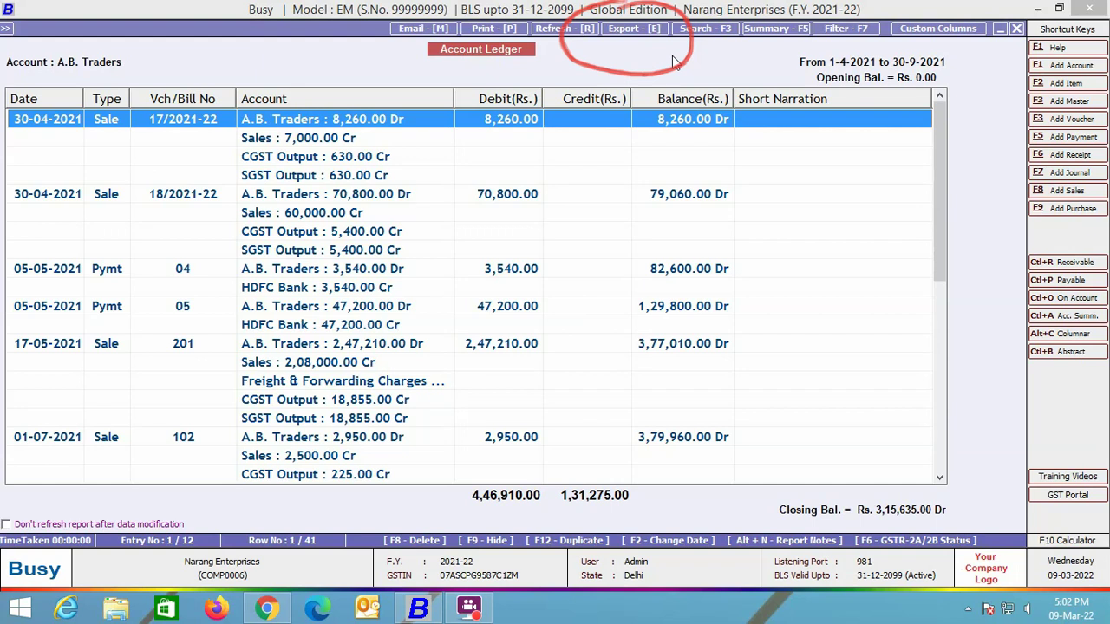
click(620, 32)
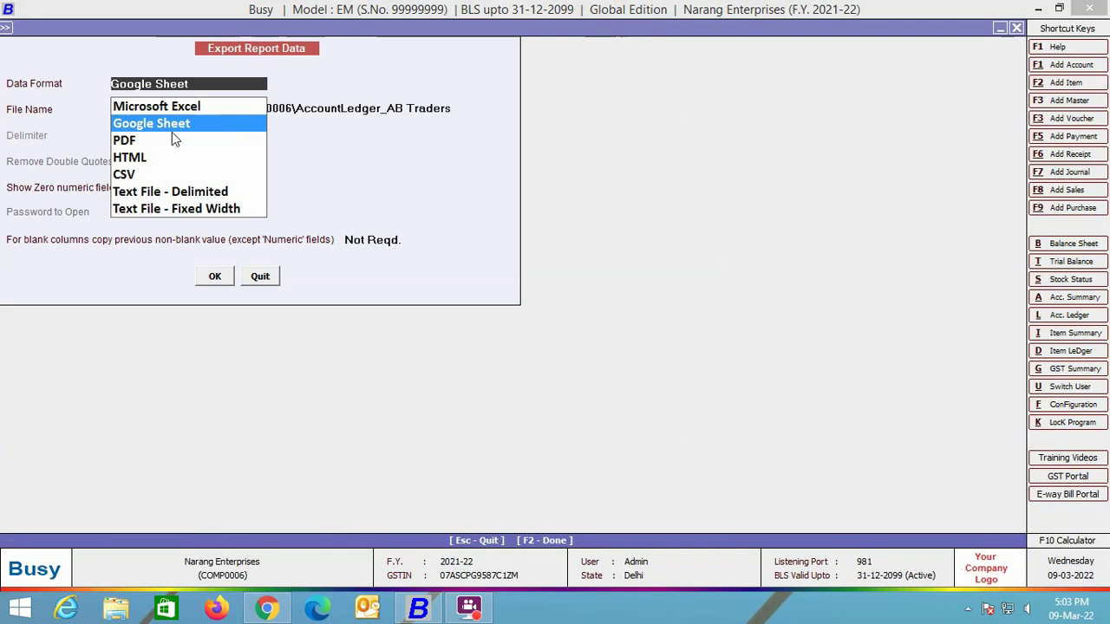
Step: Export the ledger as Google Sheet 'AccountLedger_AB Traders' with default settings and open it
key(Return)
key(Return)
key(Return)
key(Return)
key(Return)
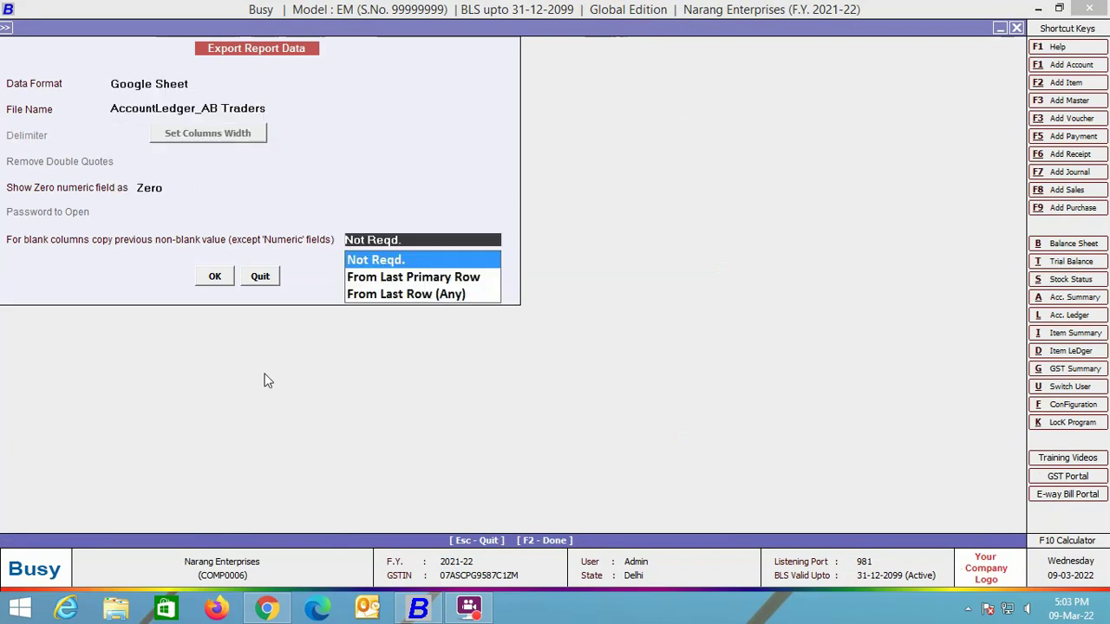
key(Return)
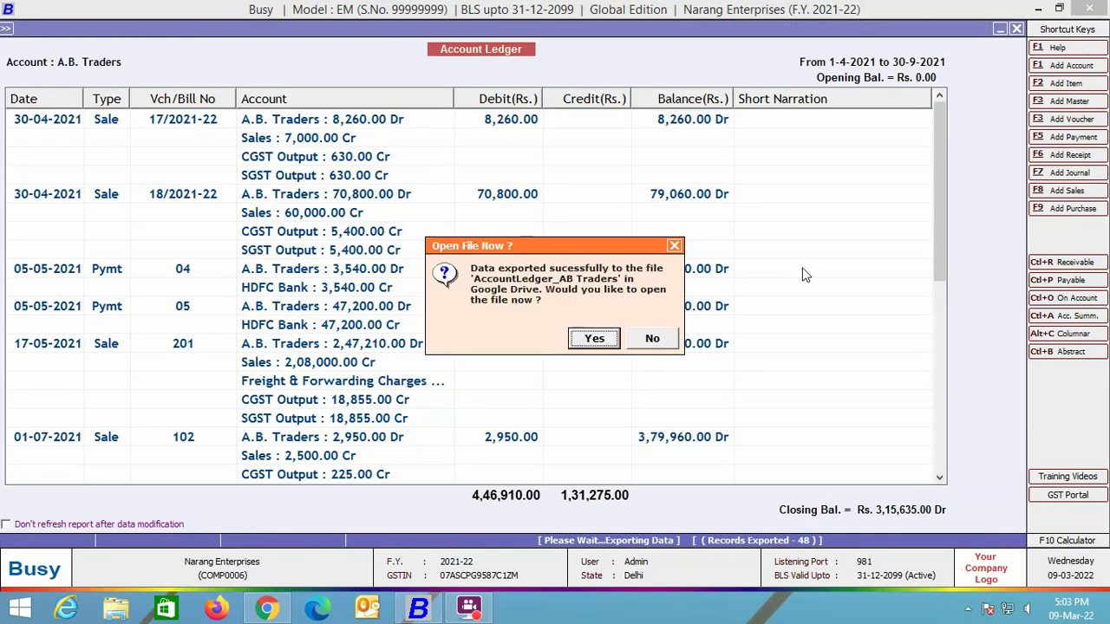
click(594, 340)
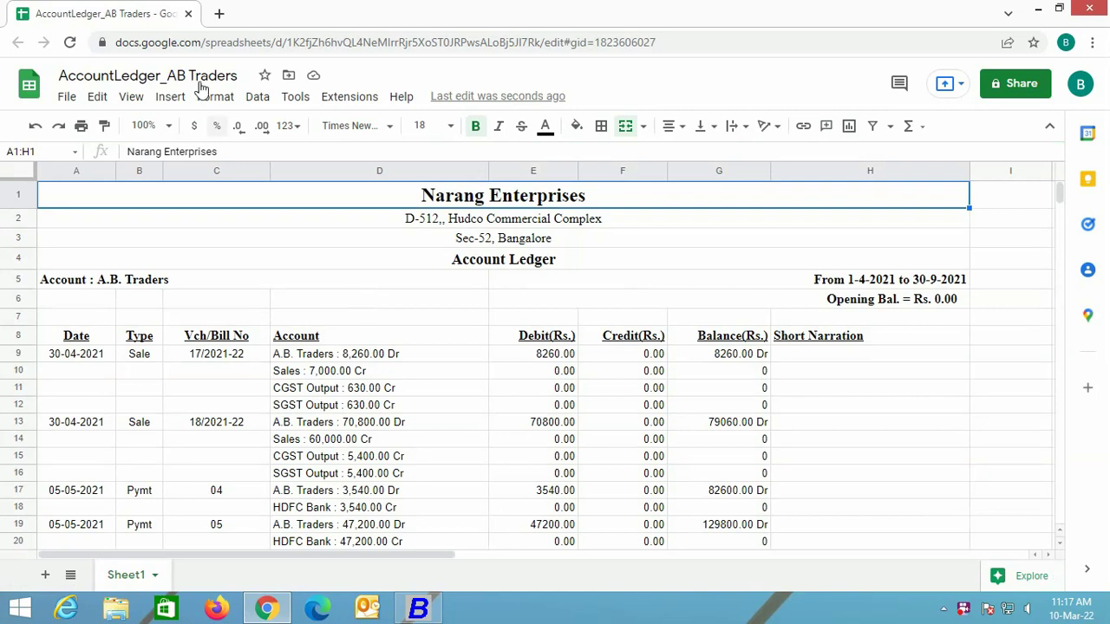
Step: Close the exported sheet and open Google Drive's My Drive from Chrome's Google apps menu
click(189, 14)
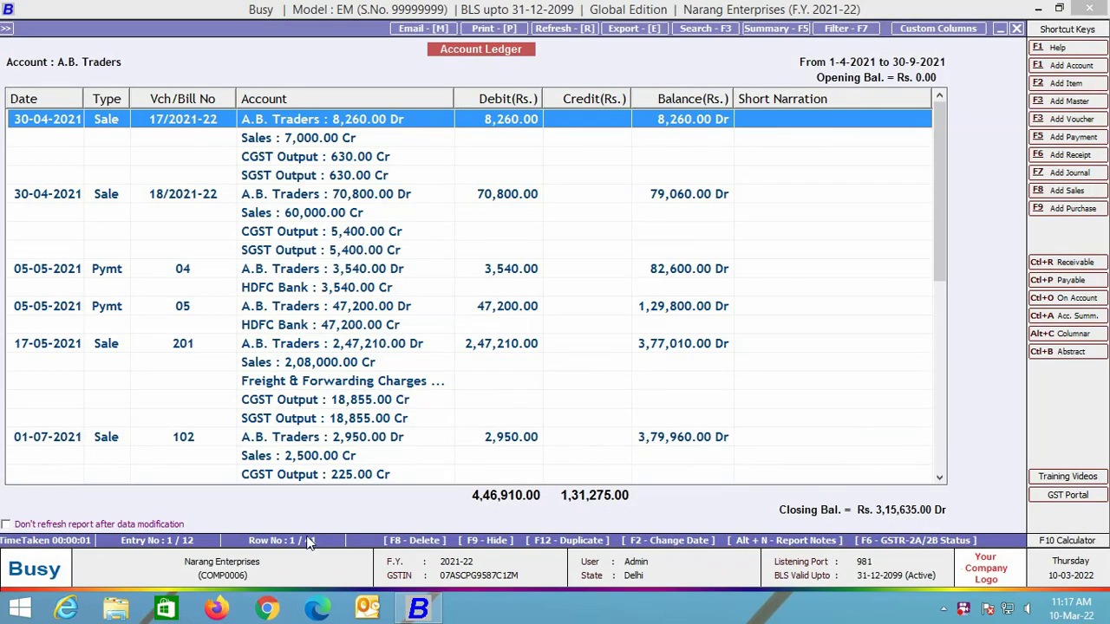
click(269, 610)
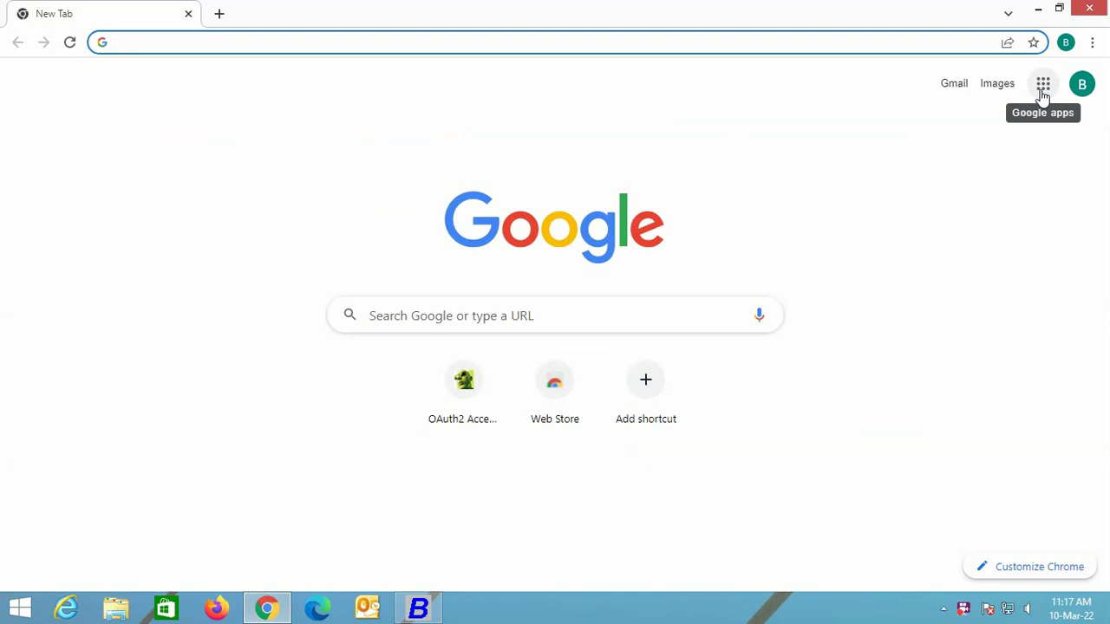
click(1043, 87)
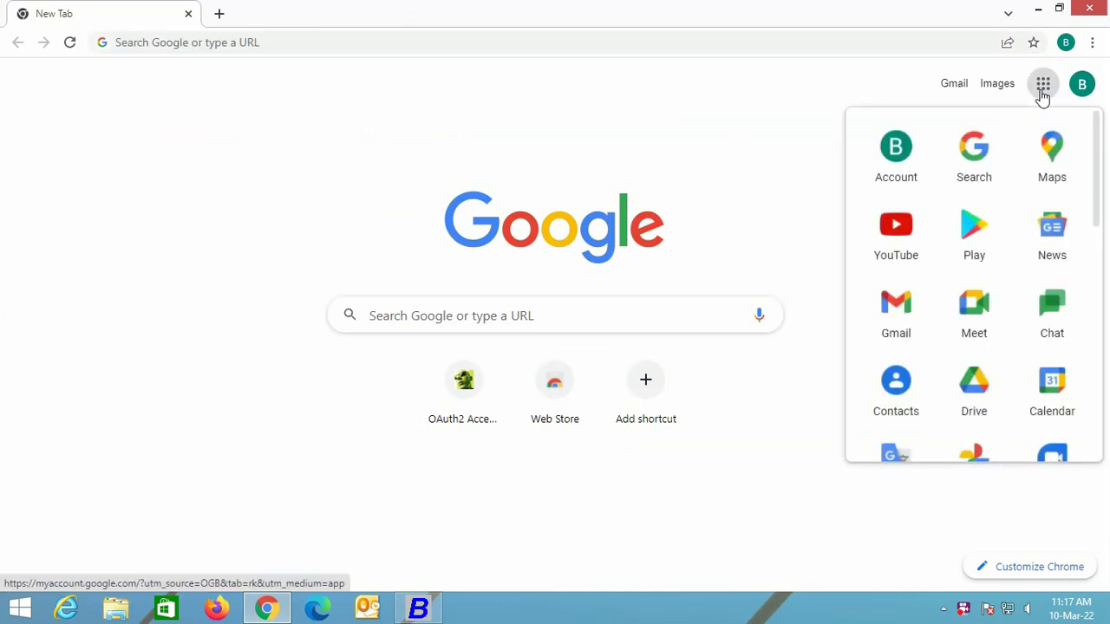
click(976, 390)
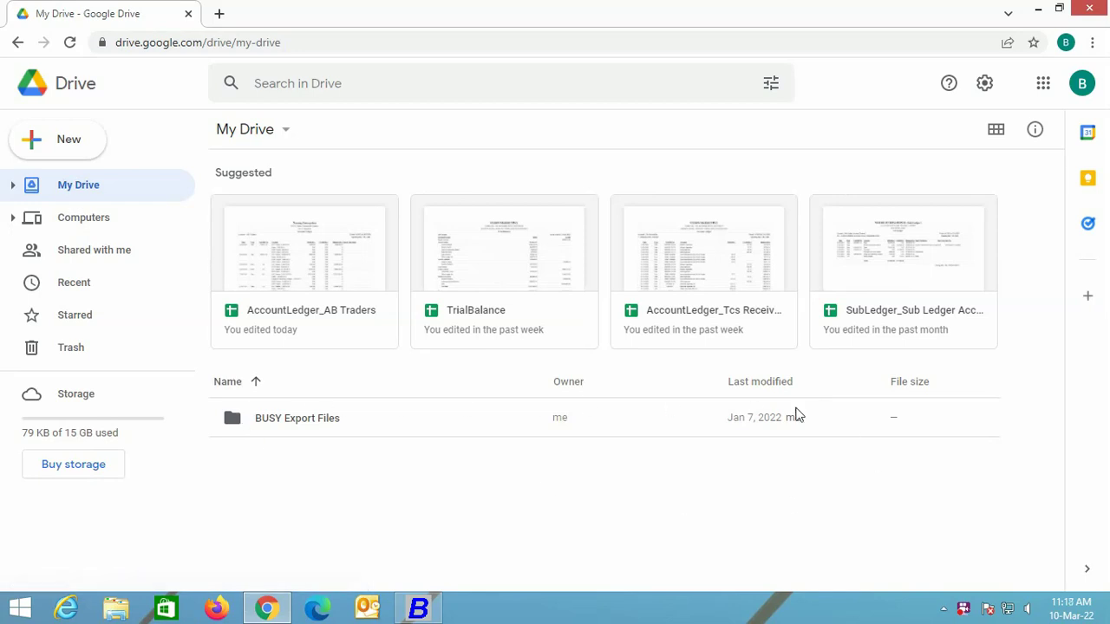
Step: Open the BUSY Export Files folder, then its N.ENT_COMP0006 company subfolder
click(316, 423)
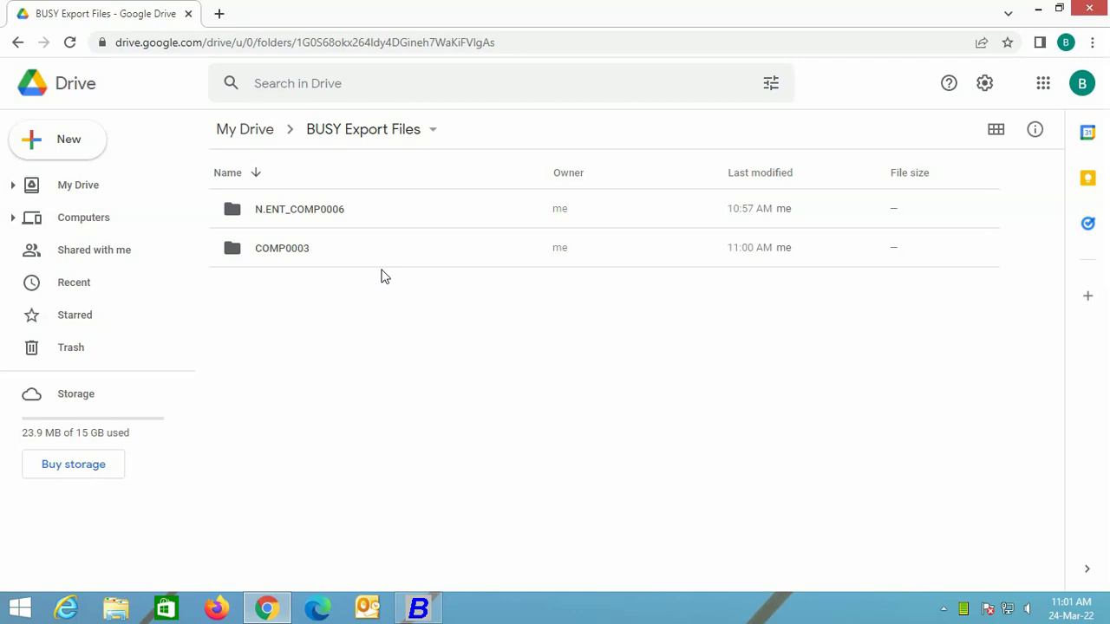
click(290, 213)
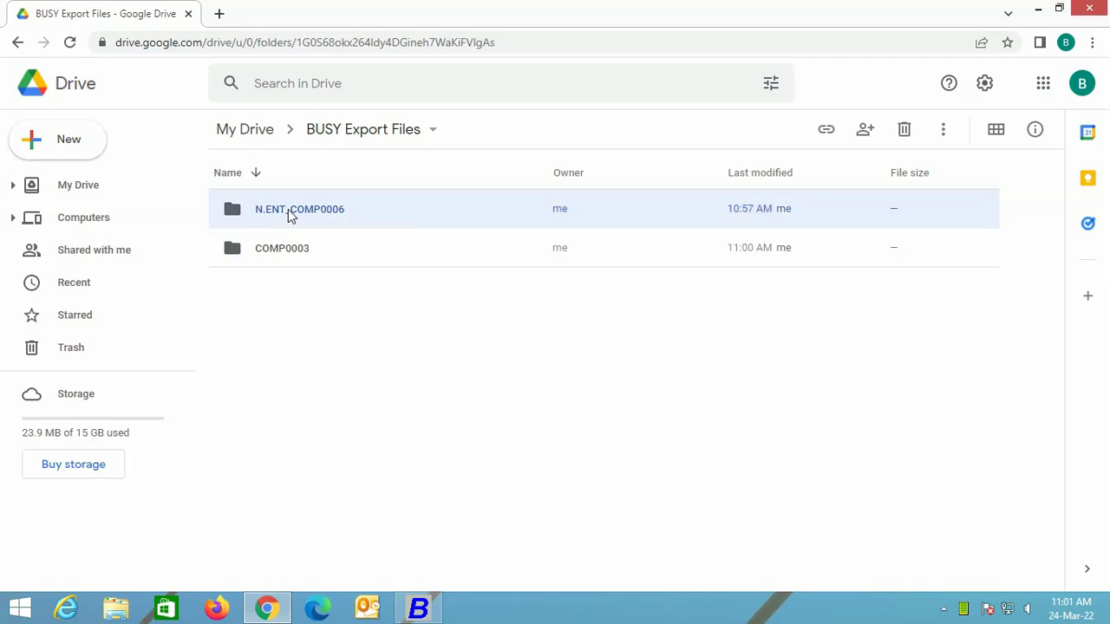